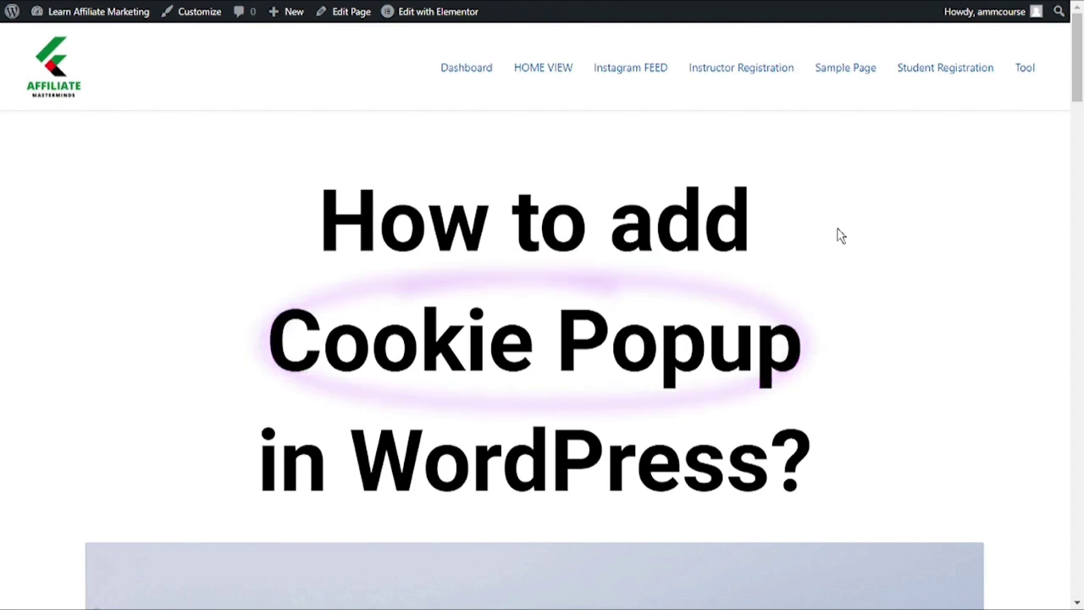
Go from the admin Dashboard to the Plugins > Add New page.
{"action": "mouse_move", "coordinate": [84, 11]}
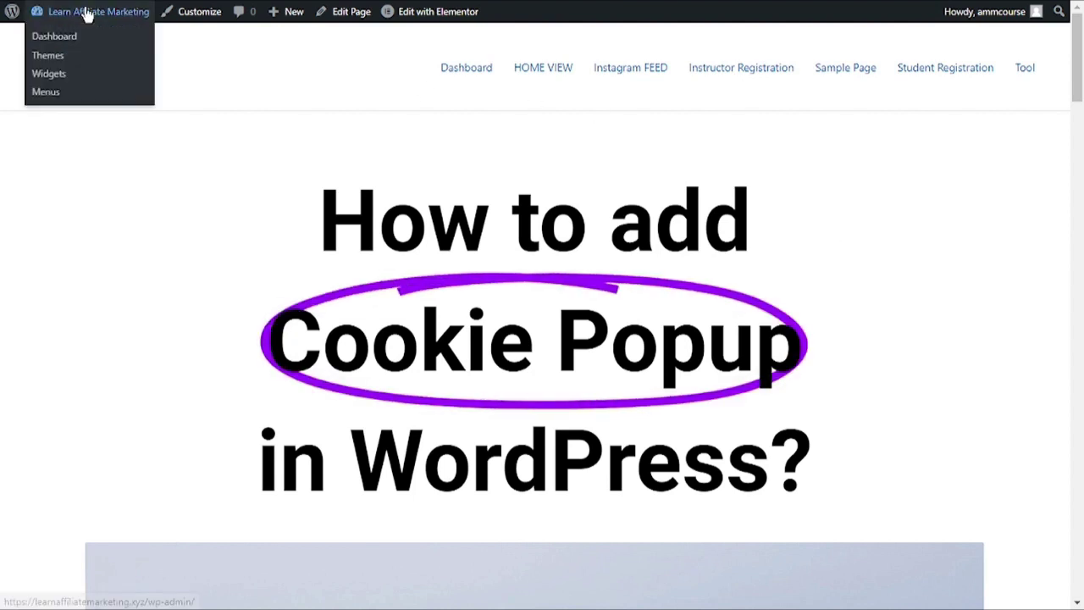
{"action": "left_click", "coordinate": [54, 36]}
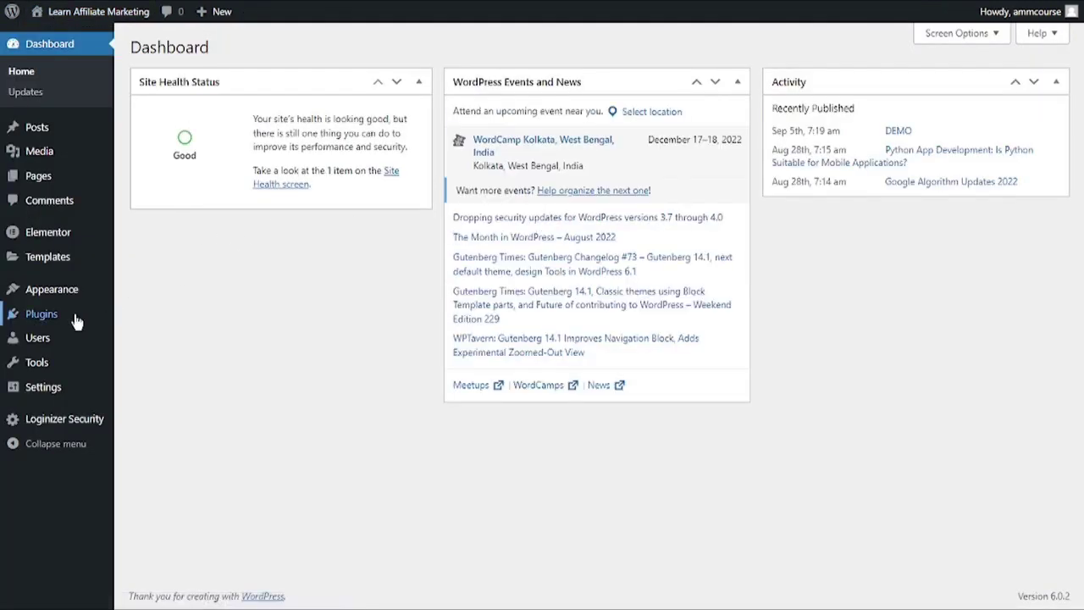
{"action": "mouse_move", "coordinate": [75, 320]}
{"action": "left_click", "coordinate": [143, 339]}
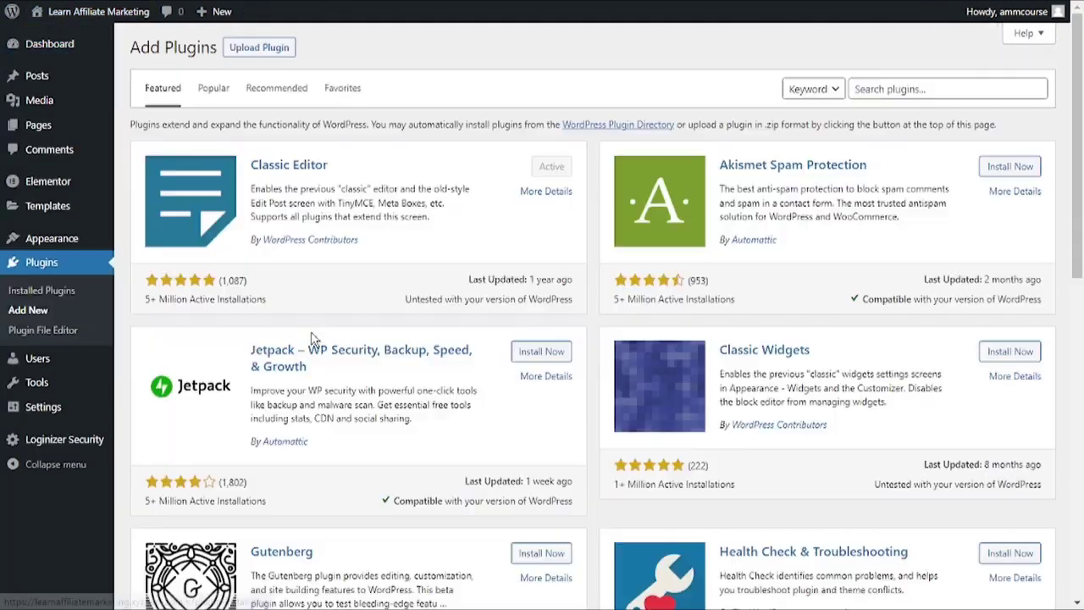
Search the plugin directory for 'cookie', trimming 'notice' from the typed query.
{"action": "left_click", "coordinate": [908, 93]}
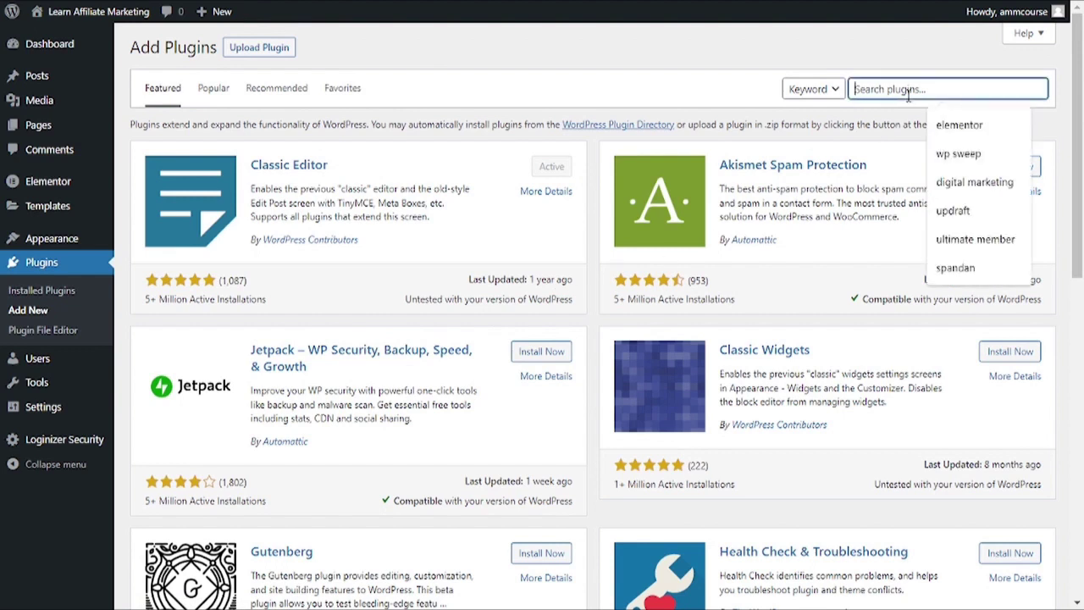
{"action": "type", "text": "cookie"}
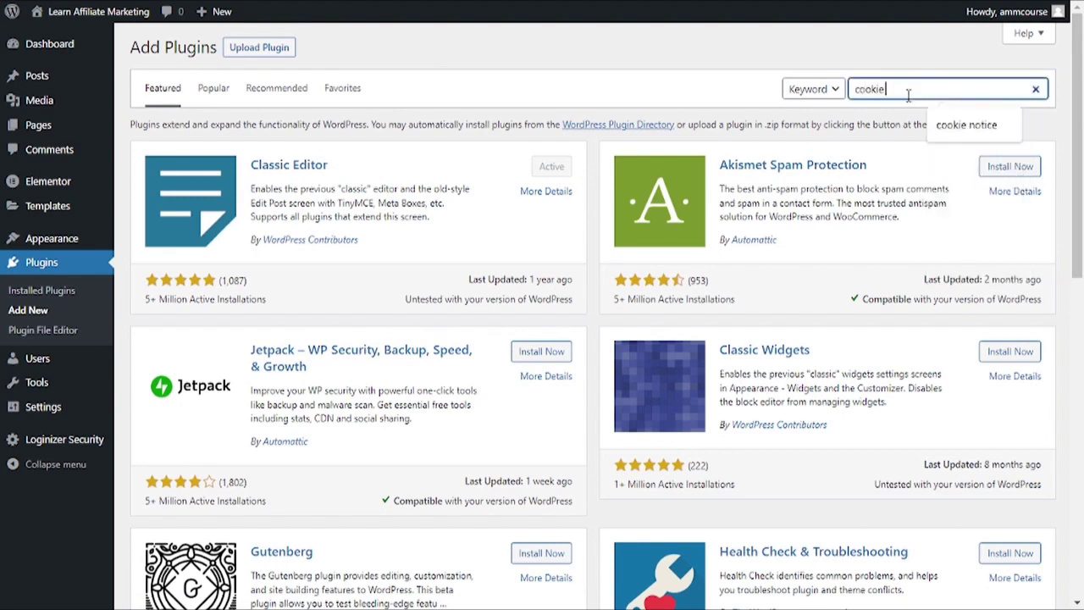
{"action": "type", "text": " notice"}
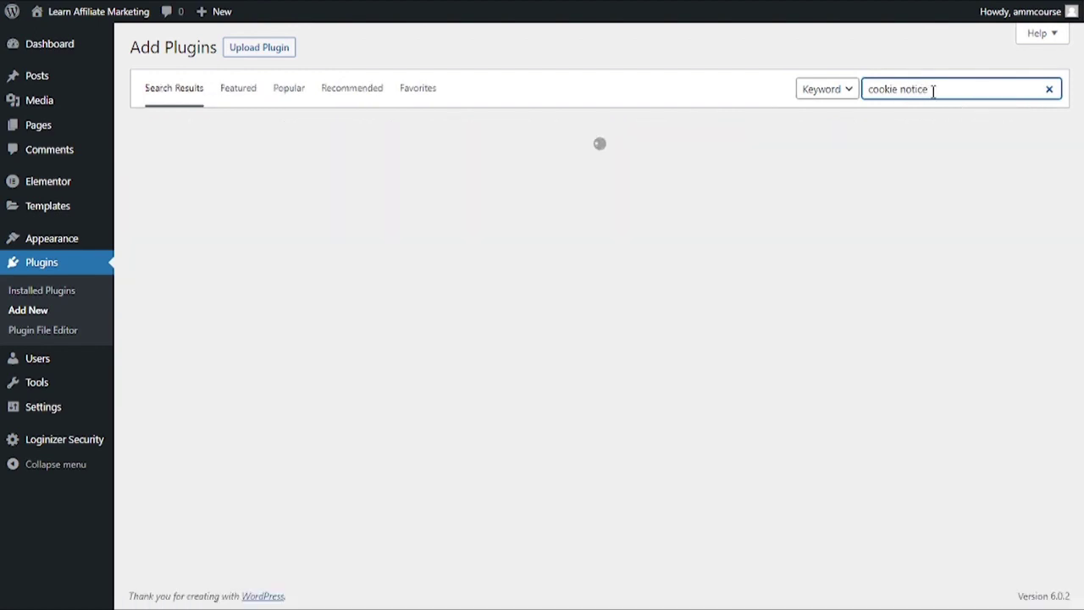
{"action": "left_click_drag", "start_coordinate": [931, 91], "coordinate": [899, 95]}
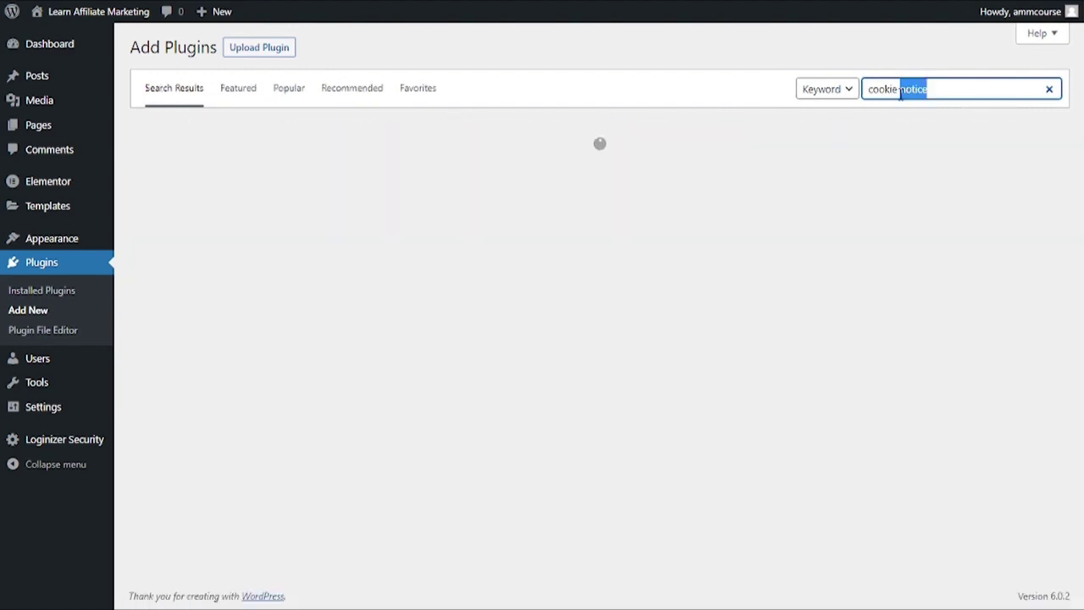
{"action": "key", "text": "BackSpace"}
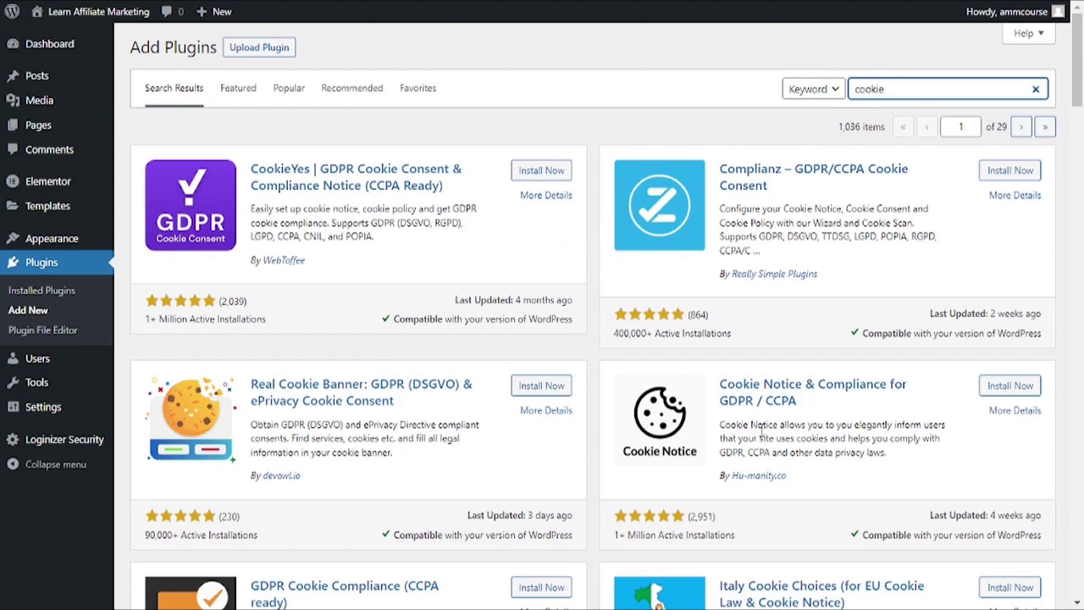
Install and activate Cookie Notice & Compliance for GDPR / CCPA, then open its settings page.
{"action": "left_click", "coordinate": [999, 392]}
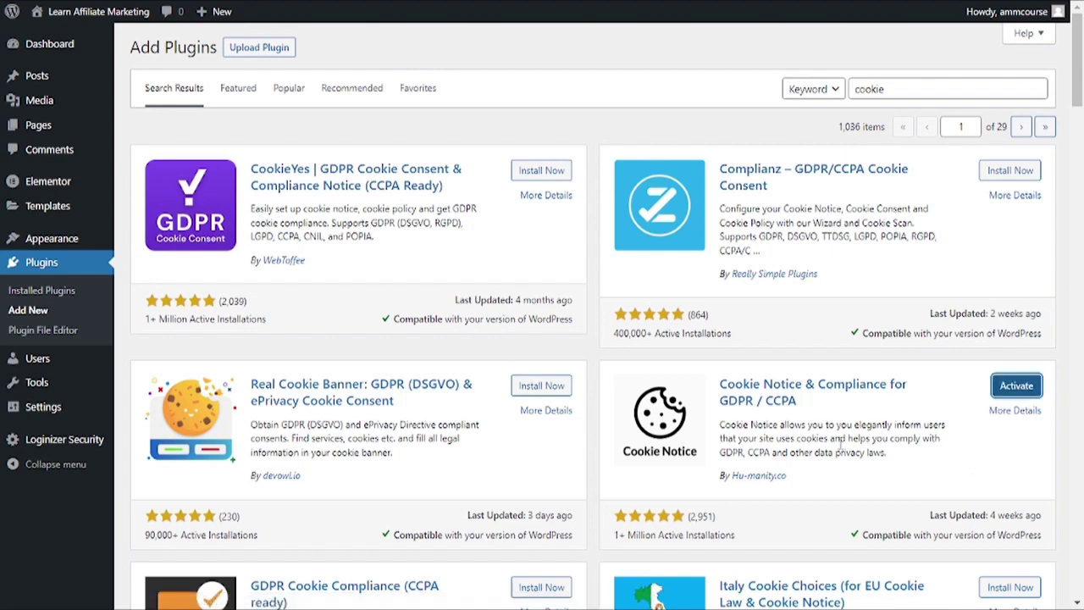
{"action": "left_click", "coordinate": [1007, 389]}
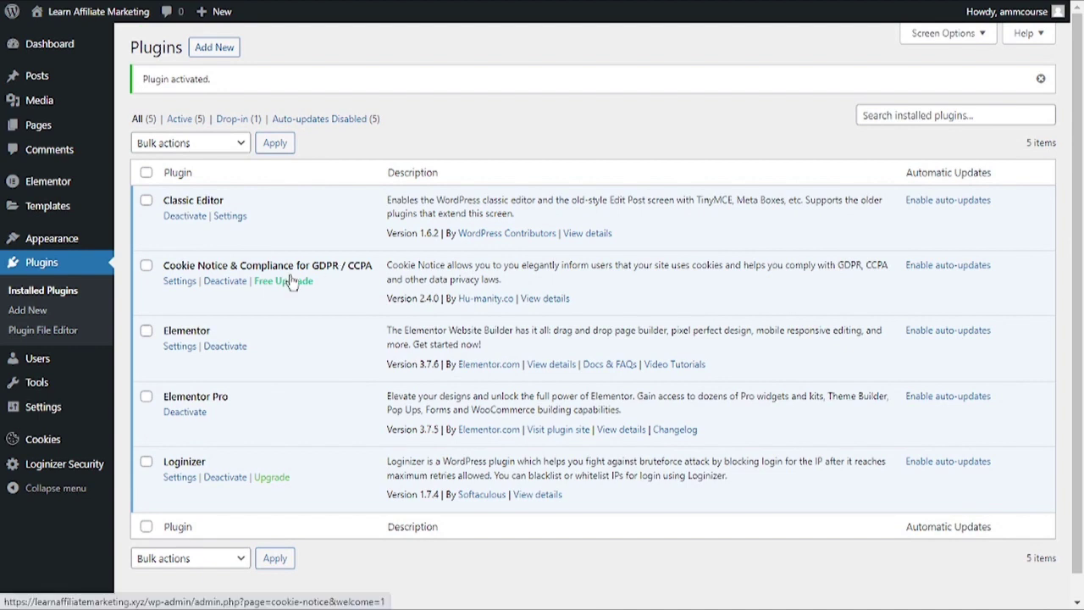
{"action": "left_click", "coordinate": [54, 441]}
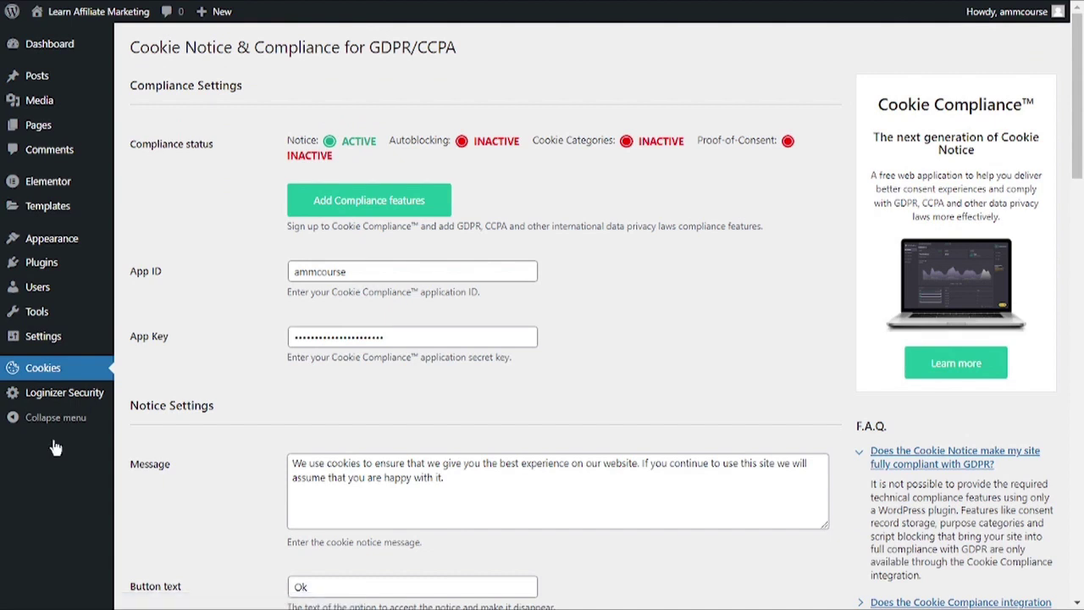
Point out the Active notice status, App ID and App Key fields, then the Message setting.
{"action": "triple_click", "coordinate": [201, 145]}
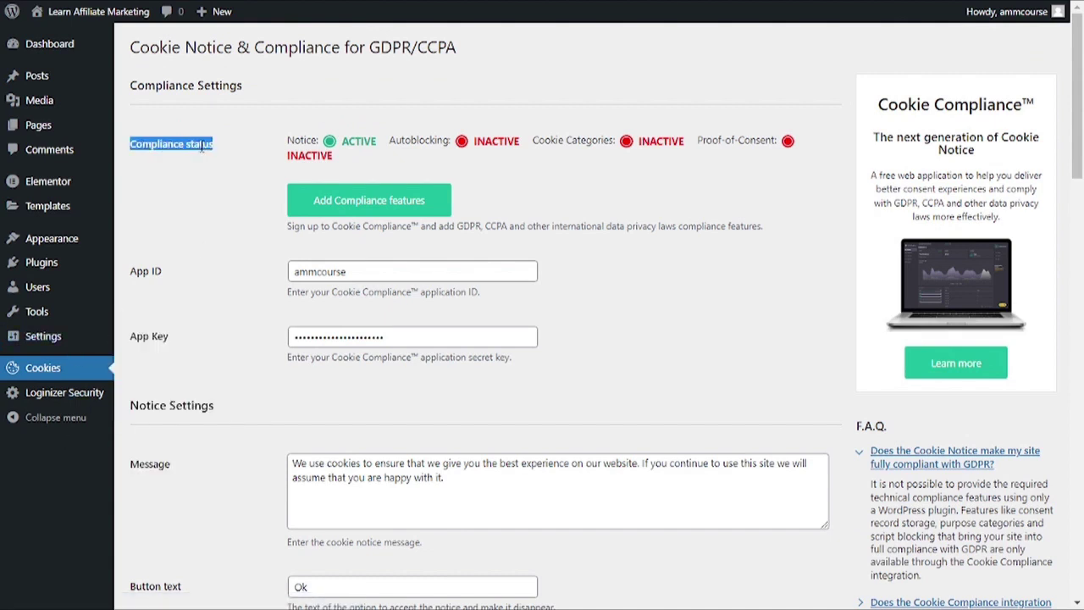
{"action": "double_click", "coordinate": [349, 142]}
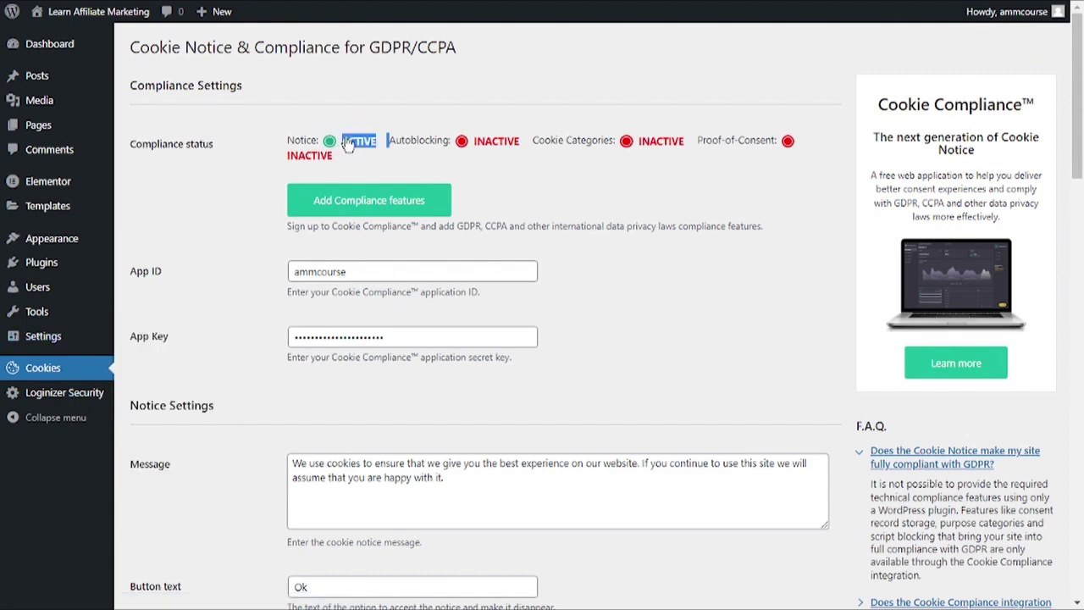
{"action": "left_click", "coordinate": [203, 173]}
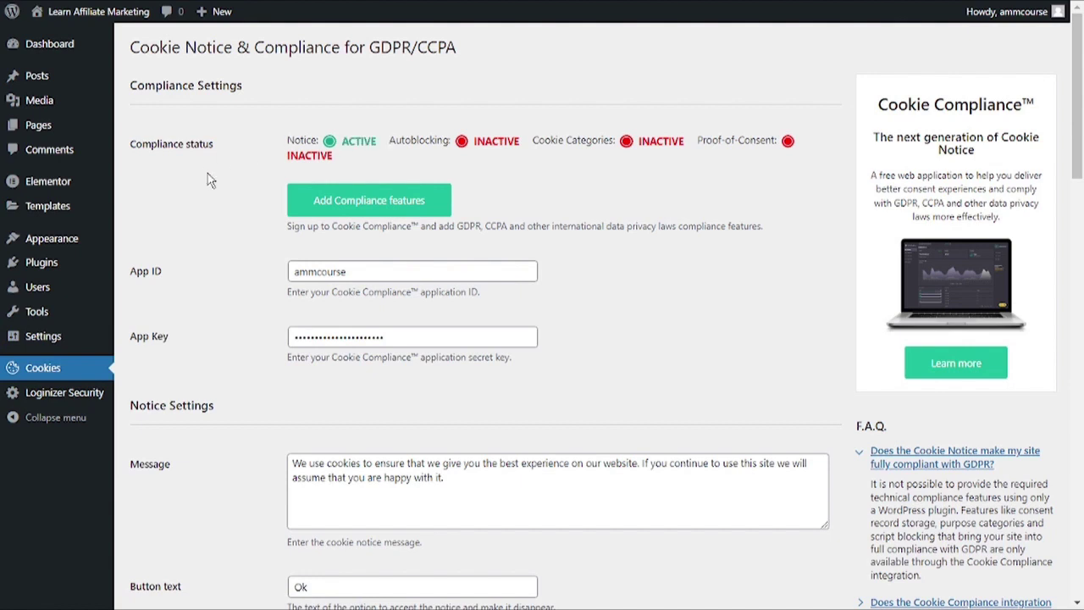
{"action": "triple_click", "coordinate": [144, 267]}
{"action": "triple_click", "coordinate": [151, 337]}
{"action": "scroll", "coordinate": [242, 275], "scroll_direction": "down", "scroll_amount": 3}
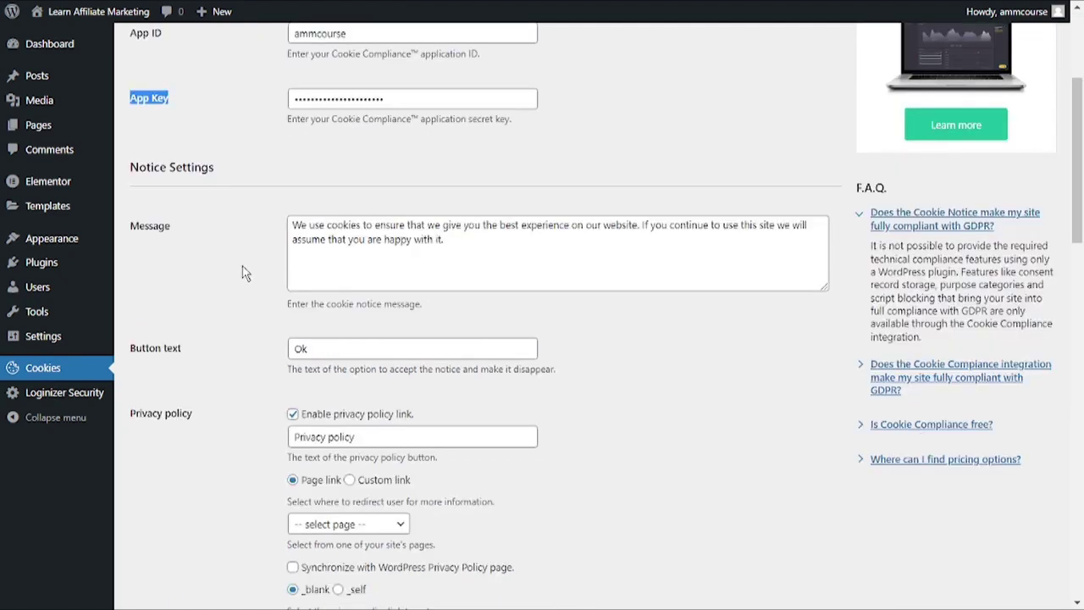
{"action": "left_click", "coordinate": [243, 269]}
{"action": "double_click", "coordinate": [163, 227]}
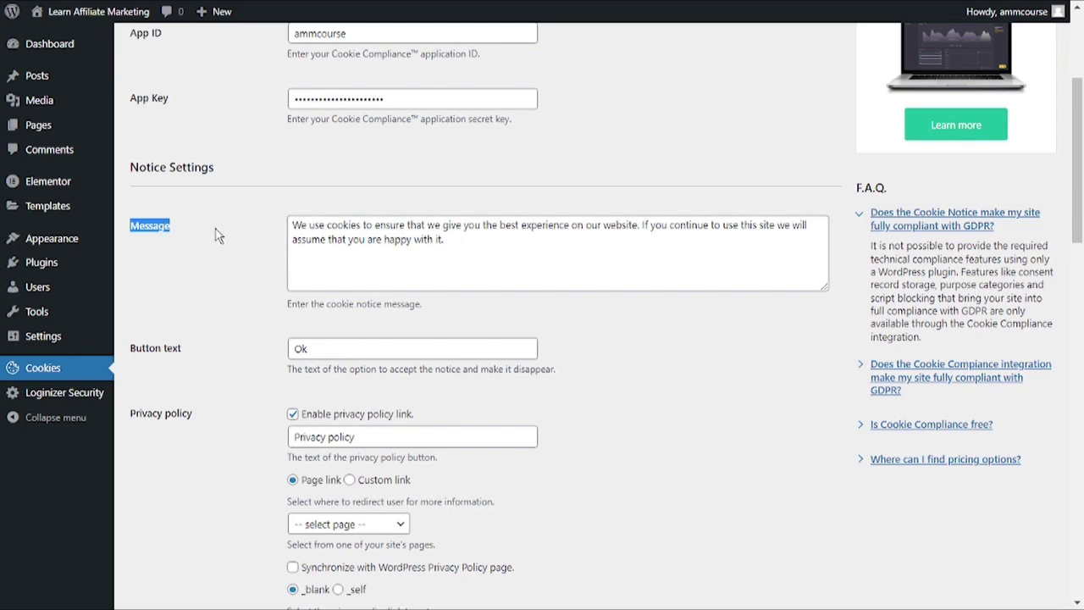
{"action": "left_click", "coordinate": [157, 349]}
Highlight the 'Ok' button text and set the privacy policy page to Instagram FEED.
{"action": "triple_click", "coordinate": [161, 347]}
{"action": "left_click", "coordinate": [301, 348]}
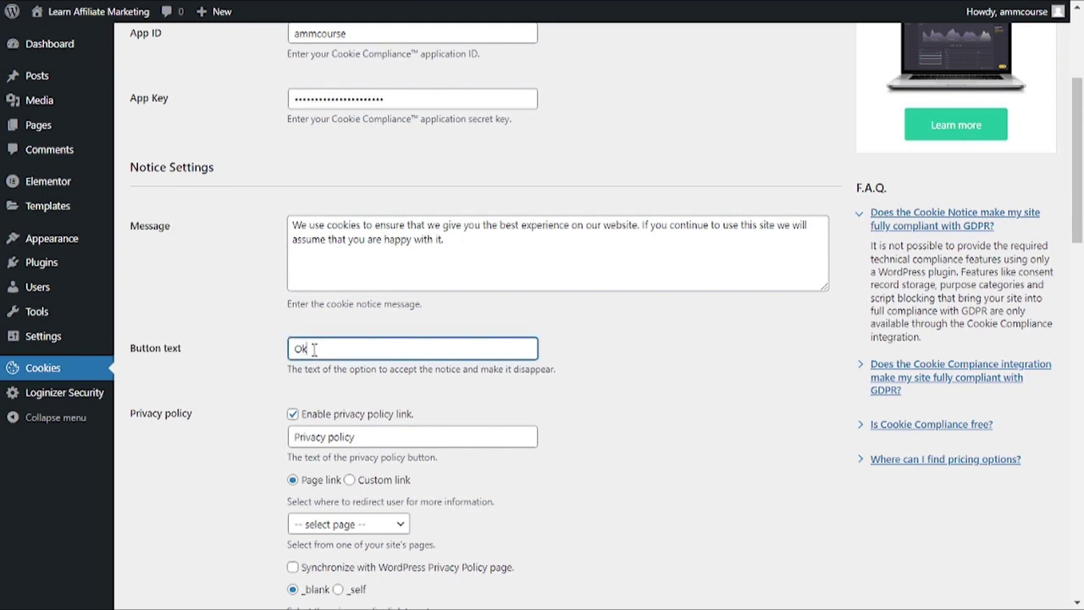
{"action": "double_click", "coordinate": [303, 348]}
{"action": "scroll", "coordinate": [214, 440], "scroll_direction": "down", "scroll_amount": 2}
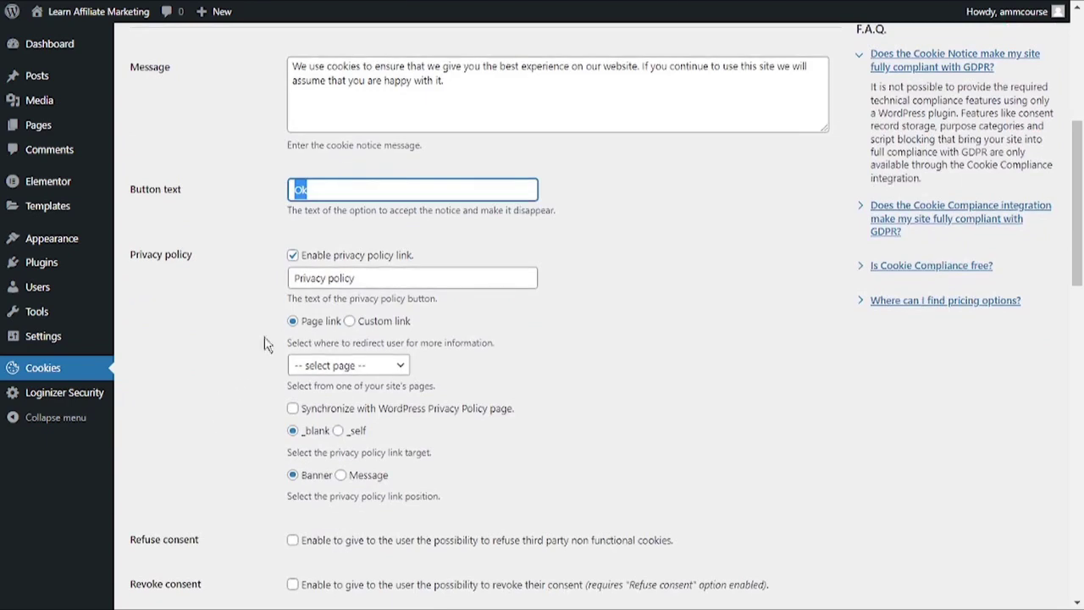
{"action": "left_click", "coordinate": [342, 366]}
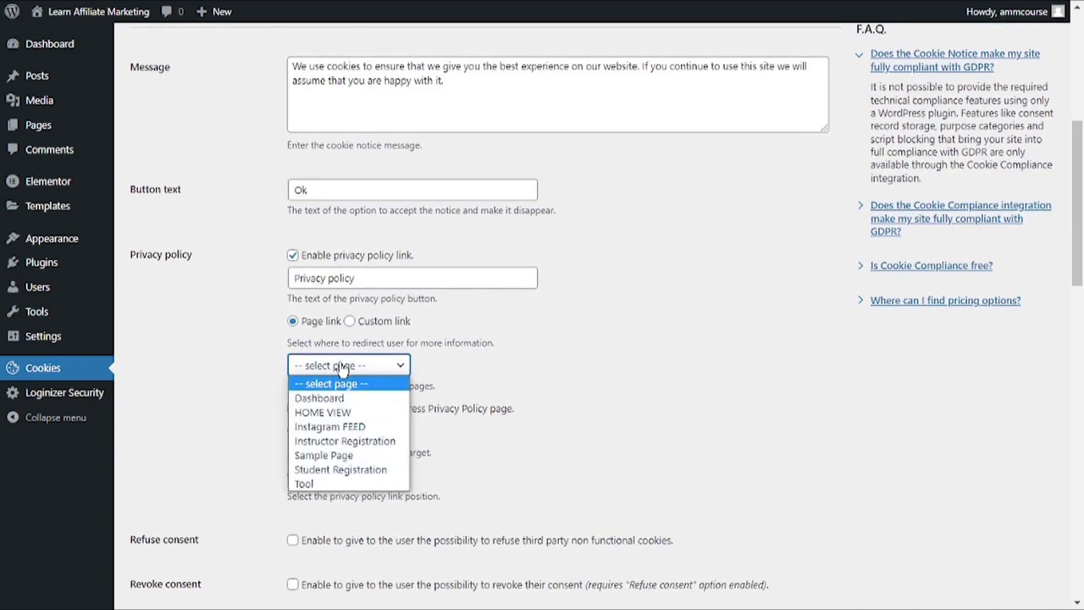
{"action": "left_click", "coordinate": [369, 426]}
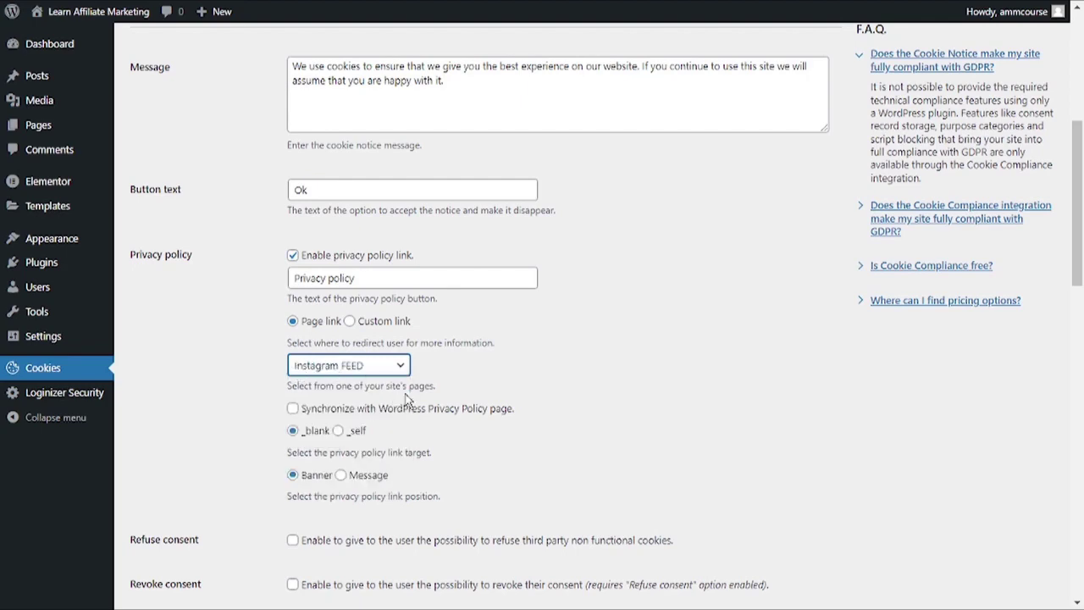
Point out the Refuse consent setting and scroll down to the cookie expiry options.
{"action": "scroll", "coordinate": [438, 399], "scroll_direction": "down", "scroll_amount": 4}
{"action": "scroll", "coordinate": [439, 399], "scroll_direction": "up", "scroll_amount": 3}
{"action": "scroll", "coordinate": [437, 398], "scroll_direction": "down", "scroll_amount": 1}
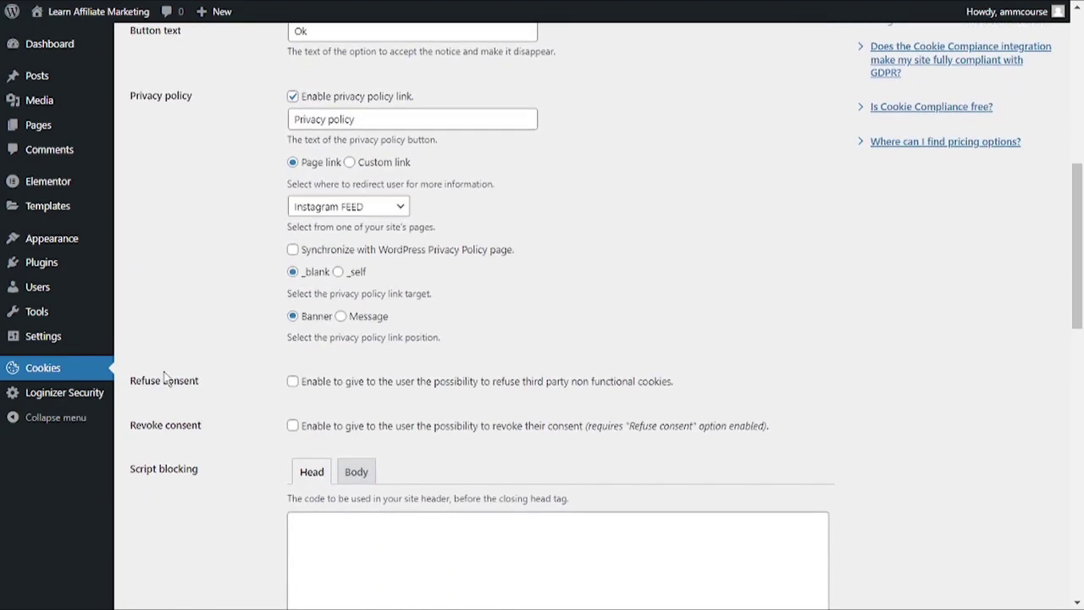
{"action": "triple_click", "coordinate": [166, 381]}
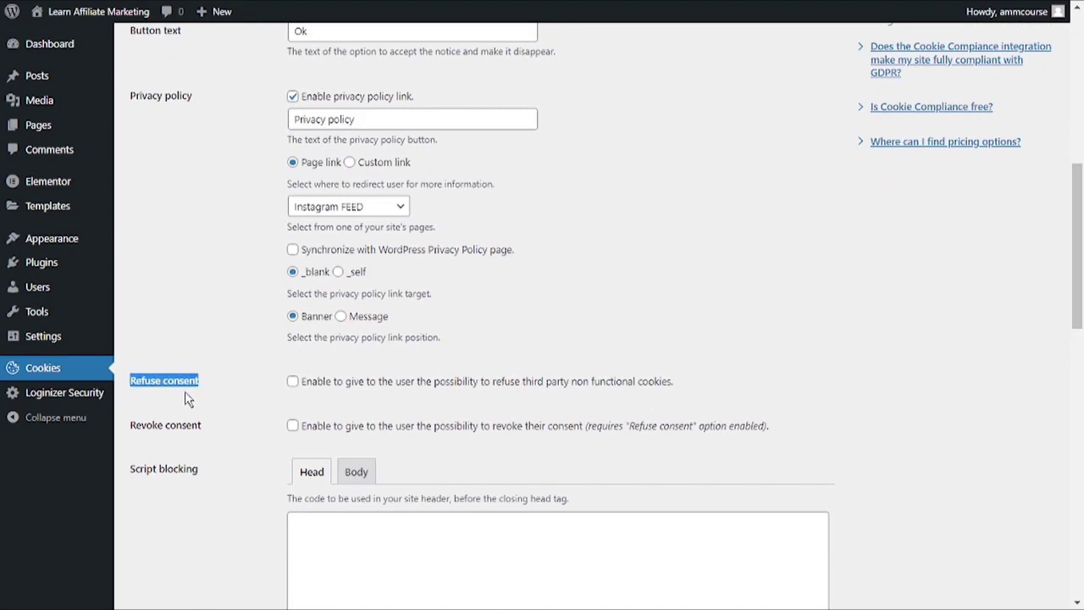
{"action": "left_click", "coordinate": [176, 429]}
{"action": "scroll", "coordinate": [176, 428], "scroll_direction": "down", "scroll_amount": 4}
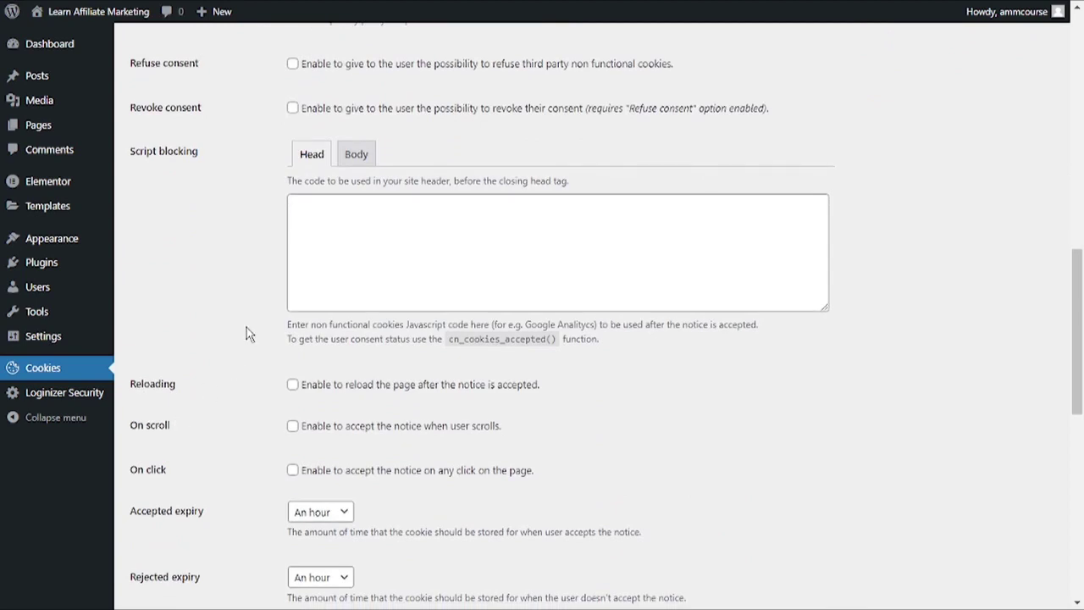
{"action": "scroll", "coordinate": [250, 334], "scroll_direction": "down", "scroll_amount": 1}
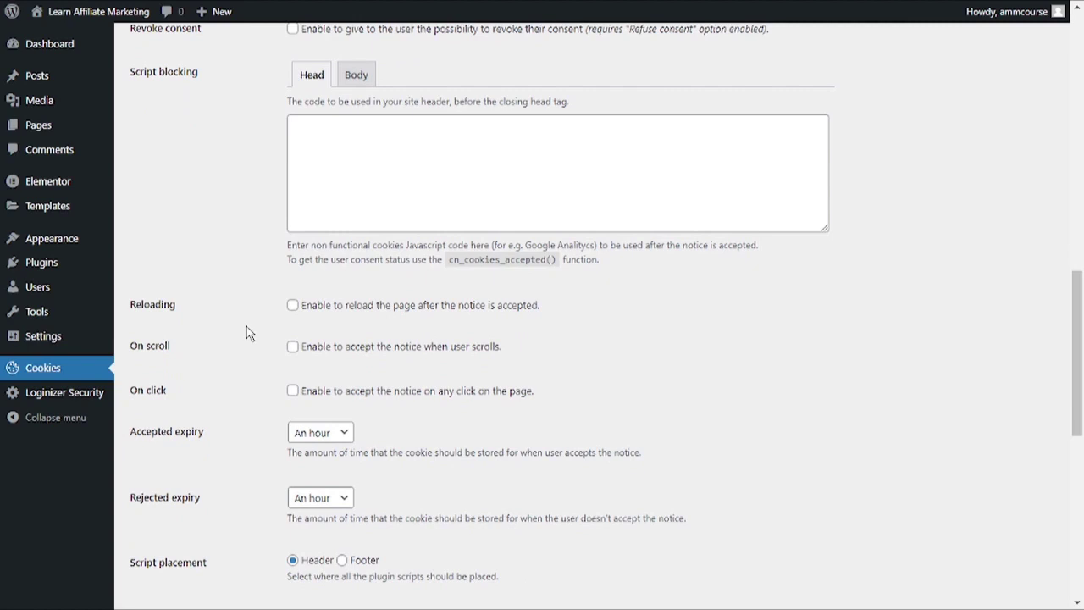
{"action": "scroll", "coordinate": [248, 333], "scroll_direction": "down", "scroll_amount": 1}
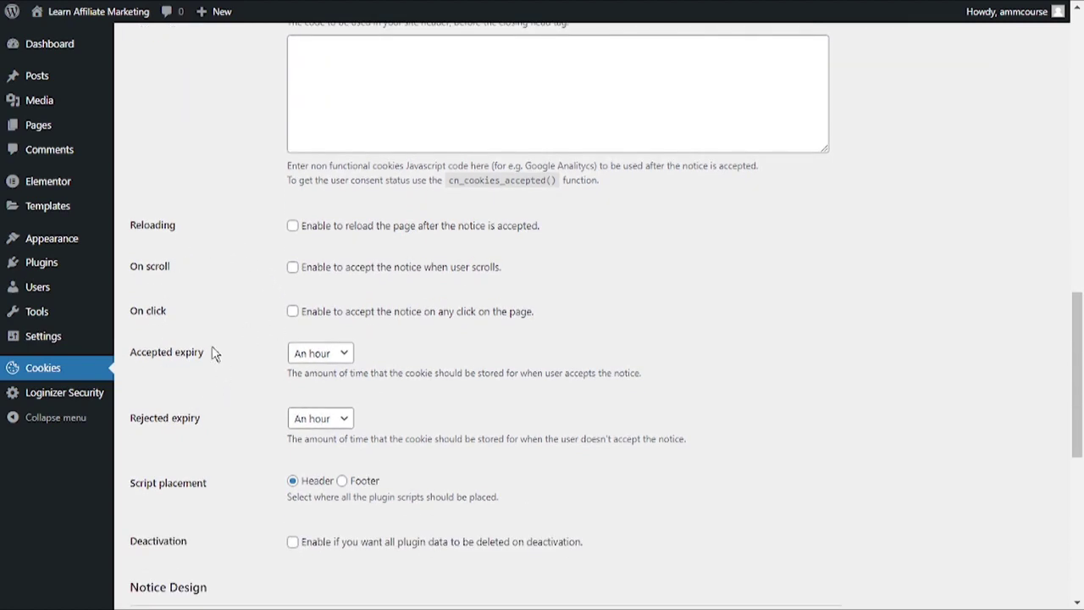
Keep both the Accepted and Rejected cookie expiry times at An hour.
{"action": "left_click", "coordinate": [307, 355]}
{"action": "left_click", "coordinate": [243, 377]}
{"action": "left_click", "coordinate": [324, 418]}
{"action": "left_click", "coordinate": [260, 396]}
{"action": "double_click", "coordinate": [168, 350]}
{"action": "left_click", "coordinate": [186, 410]}
{"action": "triple_click", "coordinate": [185, 412]}
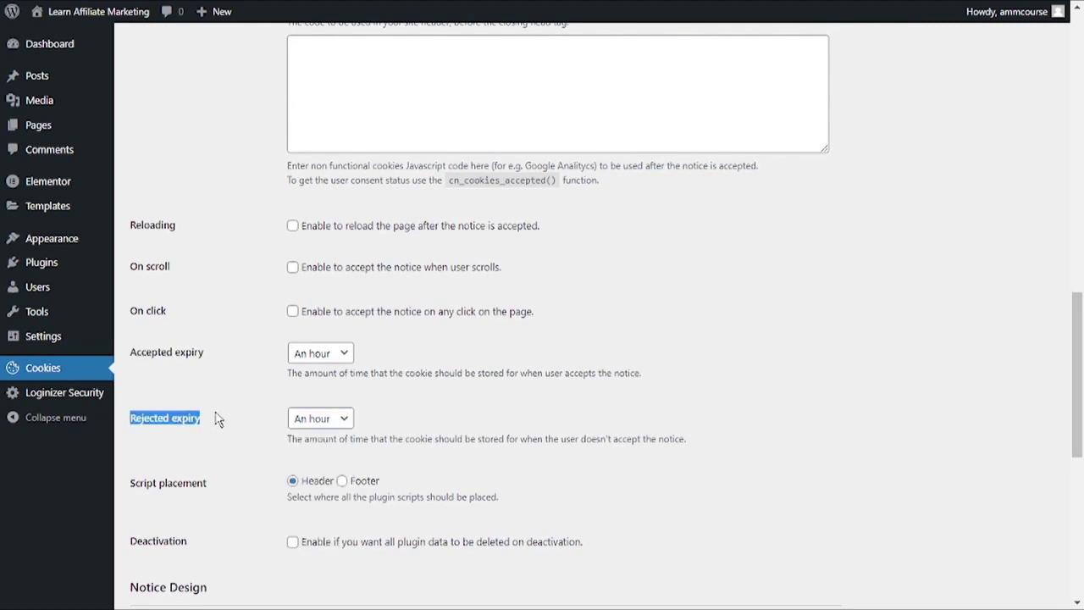
{"action": "scroll", "coordinate": [215, 418], "scroll_direction": "down", "scroll_amount": 2}
In Notice Design, change the notice bar colour to blue.
{"action": "scroll", "coordinate": [202, 299], "scroll_direction": "down", "scroll_amount": 4}
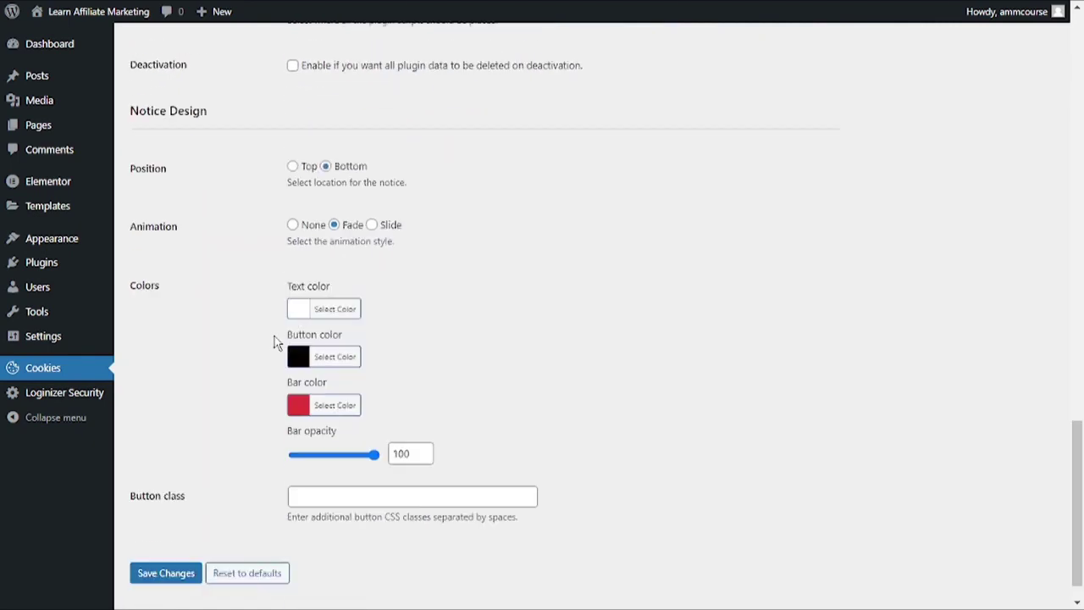
{"action": "triple_click", "coordinate": [176, 115]}
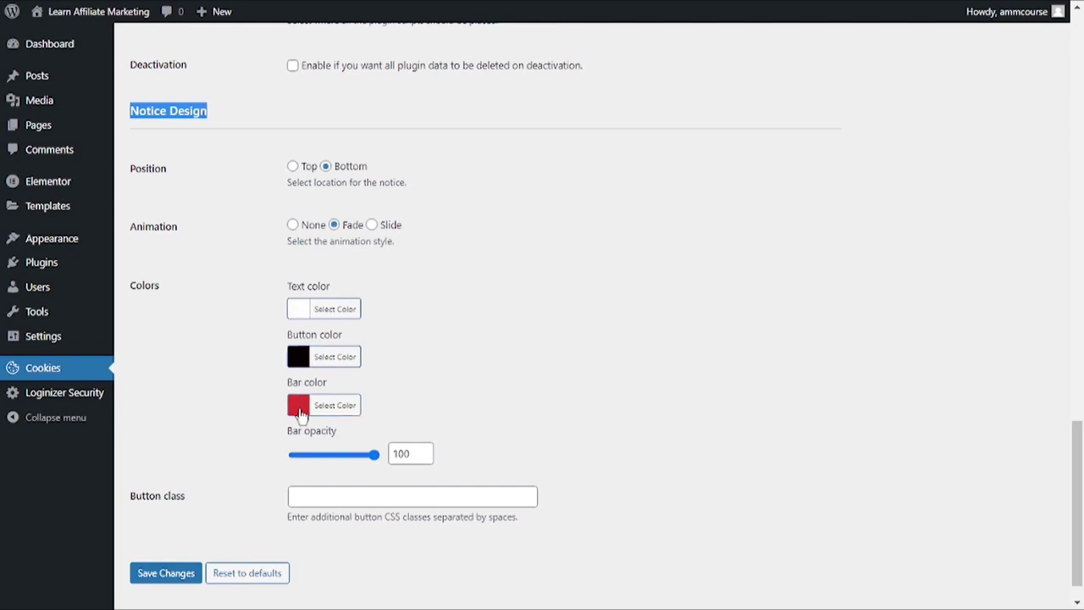
{"action": "left_click", "coordinate": [298, 405]}
{"action": "left_click", "coordinate": [398, 479]}
{"action": "left_click_drag", "start_coordinate": [408, 478], "coordinate": [379, 475]}
{"action": "left_click", "coordinate": [302, 423]}
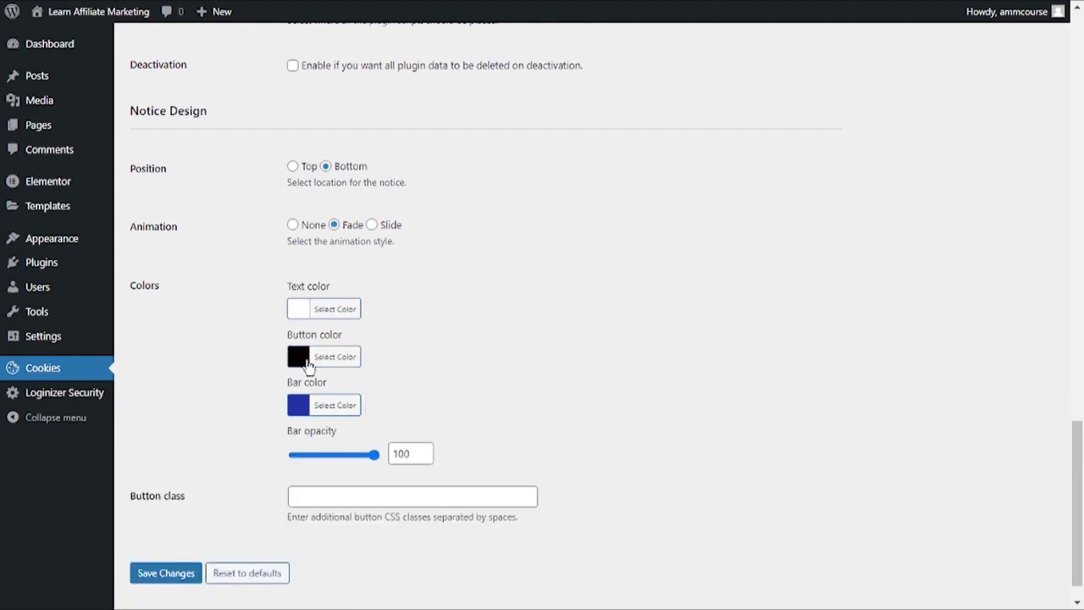
Change the cookie notice button colour to green.
{"action": "left_click", "coordinate": [306, 359]}
{"action": "left_click", "coordinate": [313, 424]}
{"action": "left_click_drag", "start_coordinate": [313, 424], "coordinate": [336, 395]}
{"action": "left_click", "coordinate": [283, 356]}
Save the Cookie Notice settings.
{"action": "scroll", "coordinate": [321, 309], "scroll_direction": "down", "scroll_amount": 1}
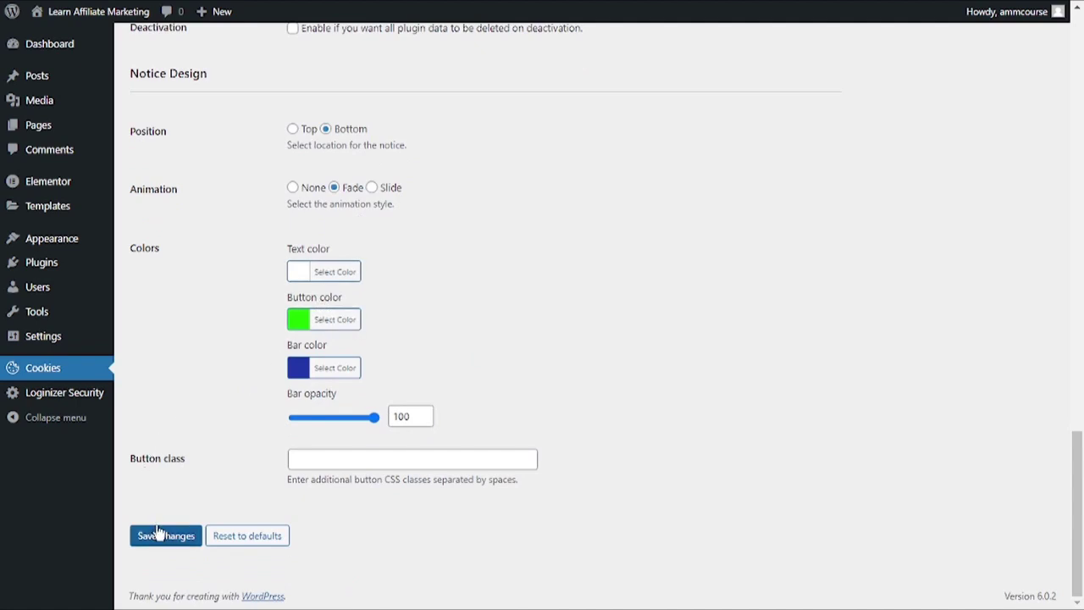
{"action": "left_click", "coordinate": [146, 539]}
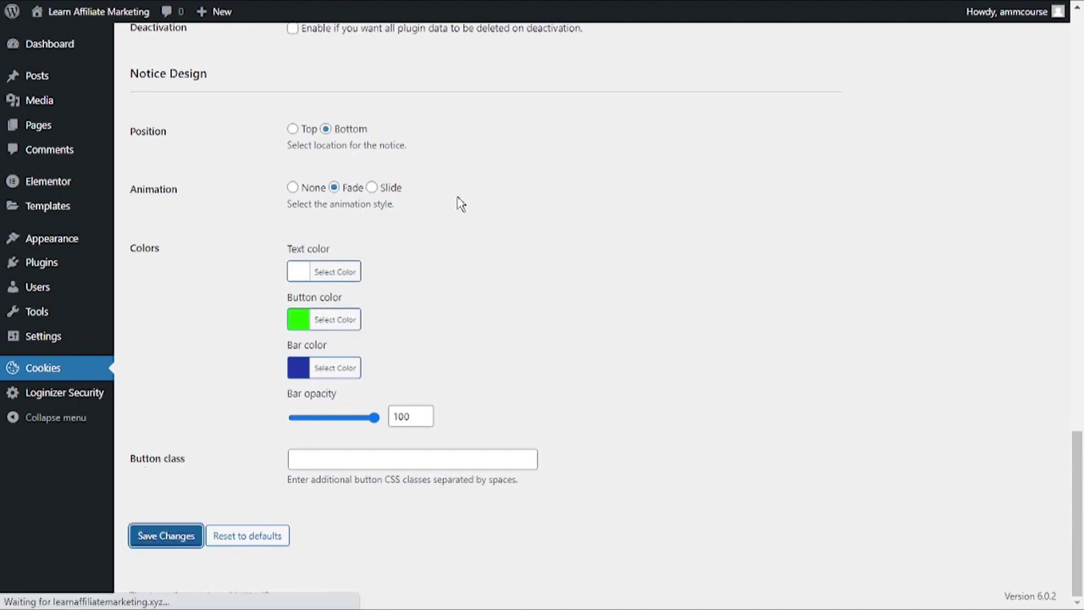
{"action": "scroll", "coordinate": [271, 346], "scroll_direction": "up", "scroll_amount": 5}
{"action": "scroll", "coordinate": [465, 302], "scroll_direction": "down", "scroll_amount": 6}
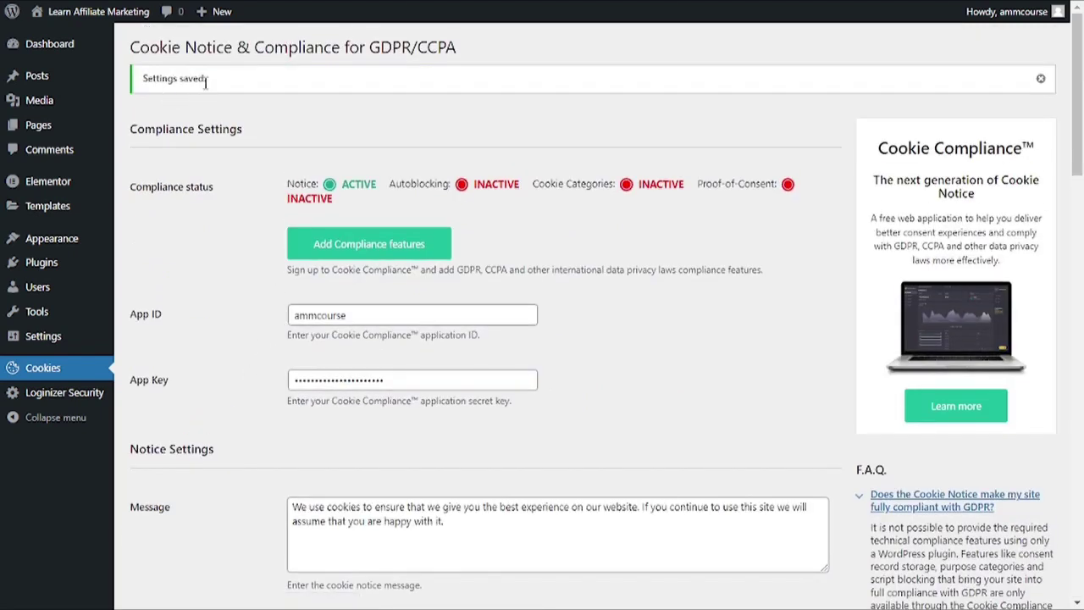
Load learnaffiliatemarketing.xyz in a new Chrome Incognito window to view the cookie bar.
{"action": "key", "text": "ctrl+shift+n"}
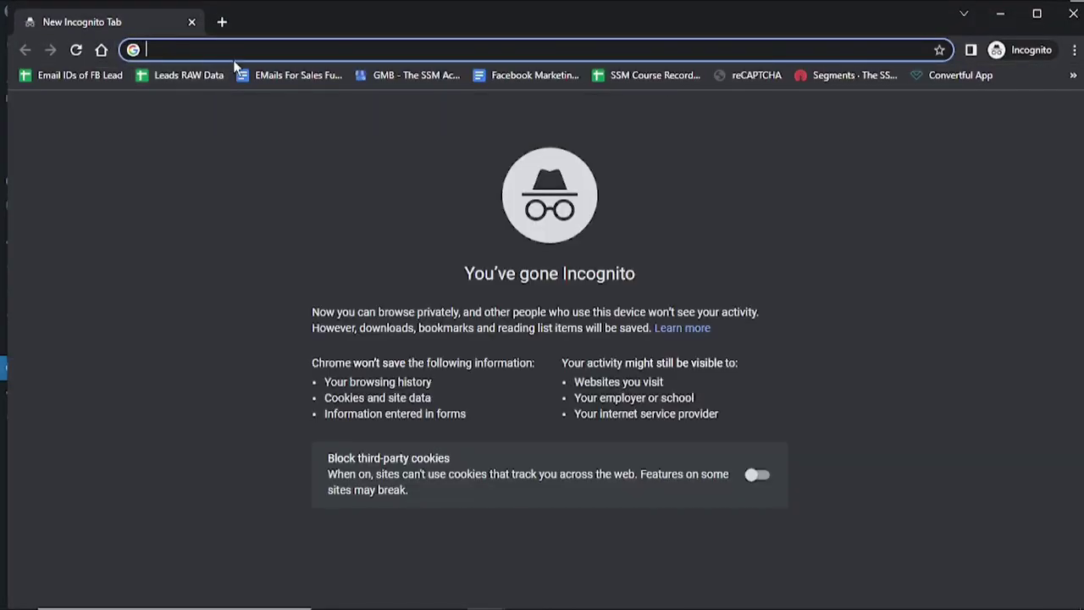
{"action": "type", "text": "learnaffiliatemarketing.xyz"}
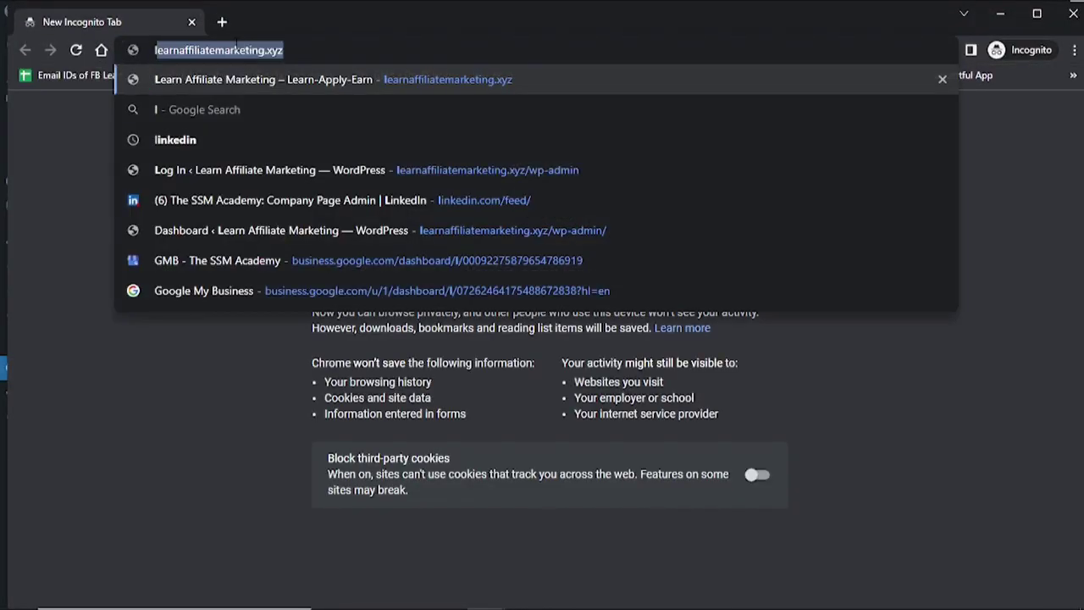
{"action": "key", "text": "Return"}
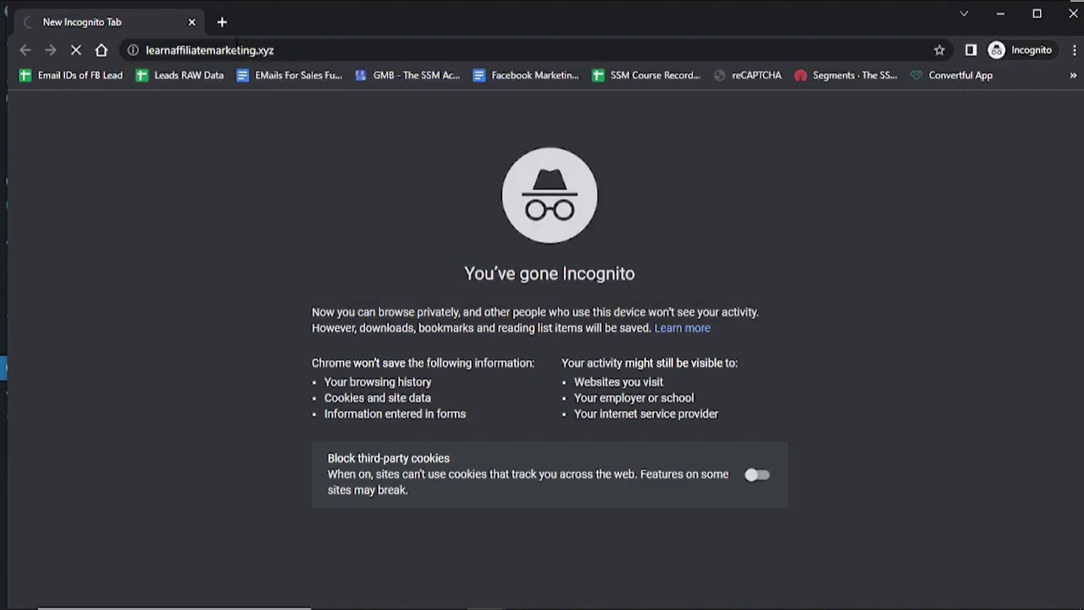